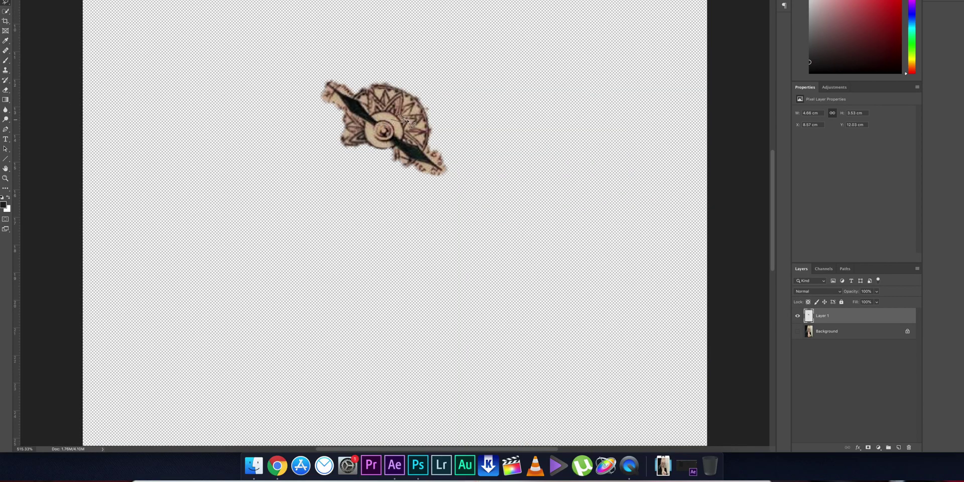
Trace the compass needle, copy a clean dial patch from the Background to a new layer and transform it over the needle.
drag(351, 107, 371, 118)
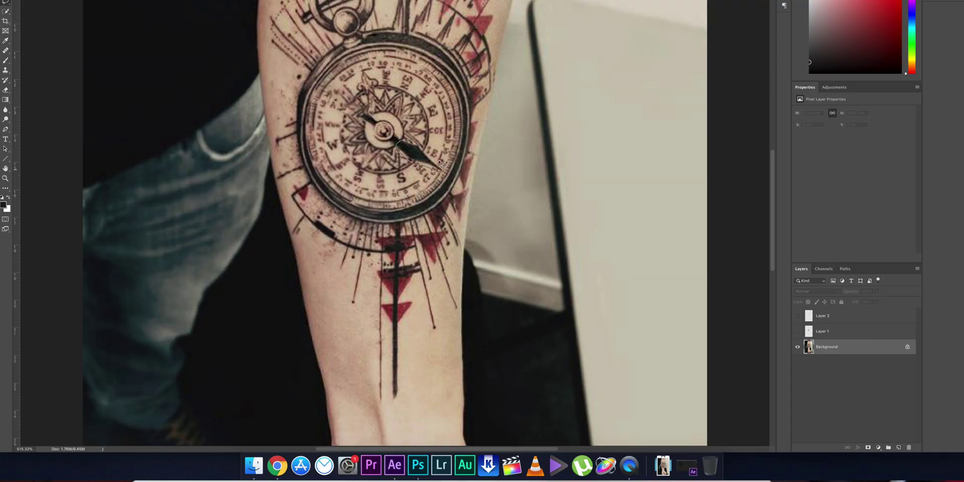
drag(420, 140, 380, 86)
key(super+j)
key(super+t)
drag(380, 119, 385, 123)
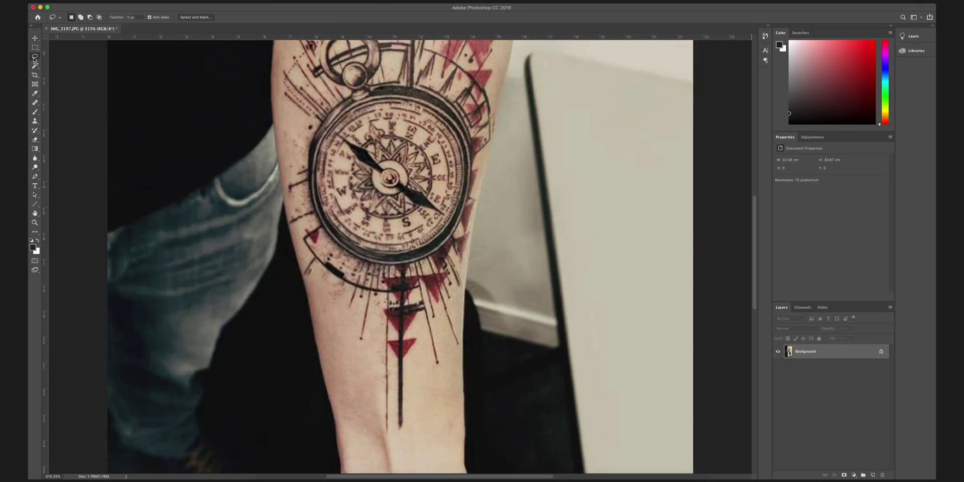
Roughly lasso the area around the compass needle, copy it to a new layer and hide the Background.
right_click(35, 65)
click(63, 65)
mouse_move(376, 166)
mouse_down()
mouse_move(348, 143)
mouse_move(381, 160)
mouse_move(401, 193)
mouse_move(363, 163)
mouse_move(407, 165)
mouse_up()
right_click(391, 167)
click(414, 222)
click(778, 366)
Trace the needle and its round hub precisely with straight lasso segments, copy them to another new layer and hide Layer 1.
click(35, 56)
right_click(35, 57)
click(65, 63)
key(Escape)
click(350, 142)
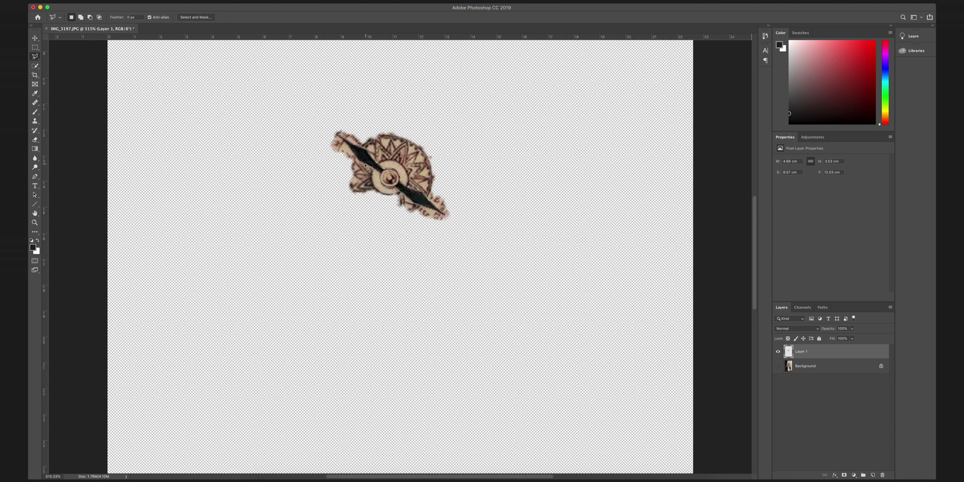
click(351, 150)
key(ctrl+j)
click(778, 366)
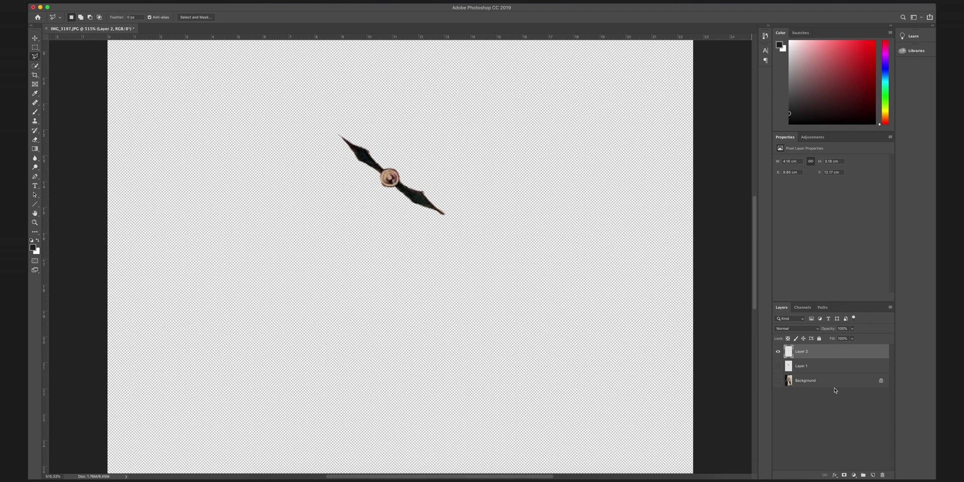
Show only the Background layer, lasso the needle's upper part there and fill the selection to remove it.
click(778, 381)
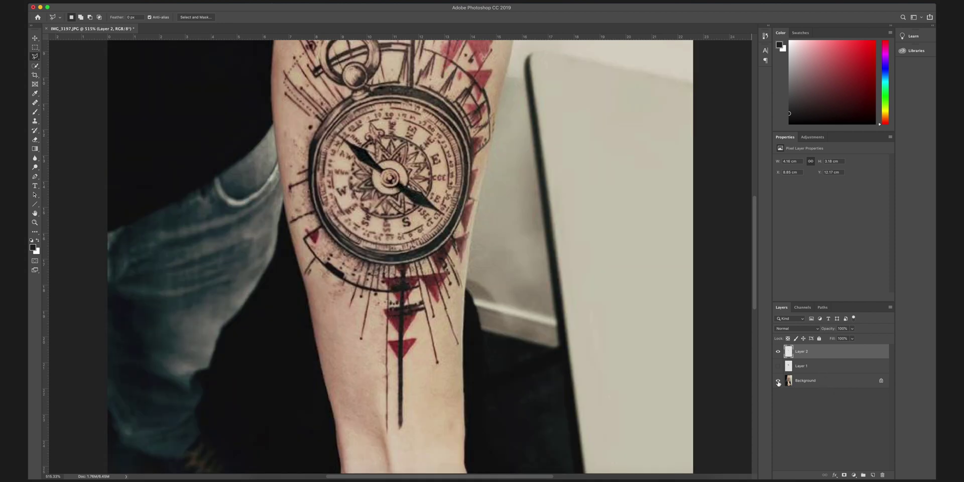
click(779, 352)
right_click(33, 58)
click(60, 57)
mouse_move(376, 169)
mouse_down()
mouse_move(420, 211)
mouse_move(445, 213)
mouse_move(381, 177)
mouse_move(410, 180)
mouse_move(383, 156)
mouse_move(390, 139)
mouse_move(383, 155)
mouse_move(404, 178)
mouse_up()
right_click(365, 159)
click(805, 381)
right_click(360, 158)
click(397, 246)
click(529, 203)
Select and fill the remaining sections of the needle on the Background to erase them from the dial.
right_click(418, 193)
click(457, 279)
key(Return)
right_click(380, 167)
click(419, 254)
click(527, 202)
right_click(404, 185)
click(442, 273)
click(528, 201)
Lasso a clean patch of the compass dial and transform it to rebuild the area where the needle was.
right_click(408, 150)
mouse_move(424, 149)
mouse_down()
mouse_move(391, 135)
mouse_move(376, 154)
mouse_up()
click(432, 201)
key(super+t)
mouse_move(349, 194)
mouse_down()
mouse_move(402, 193)
mouse_move(391, 171)
mouse_up()
key(Return)
key(ctrl+t)
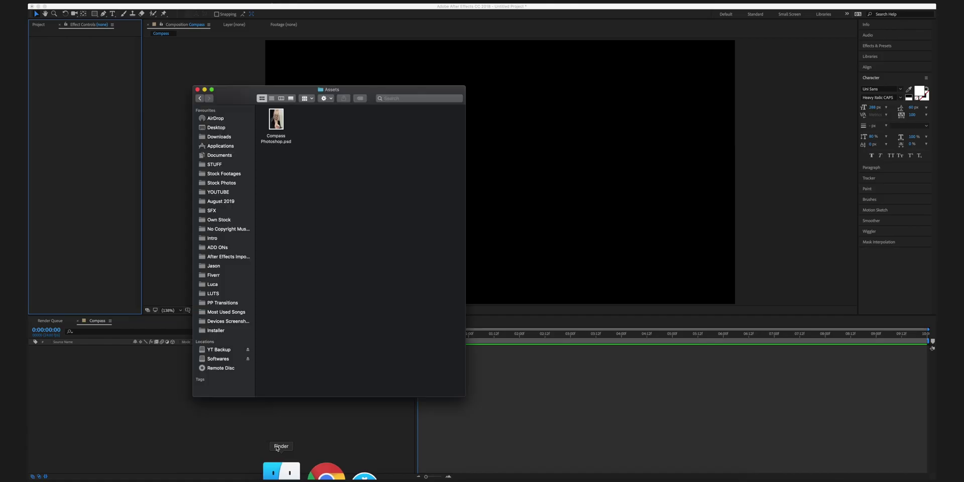
In After Effects, import Compass Photoshop.psd into the Compass timeline as Composition - Retain Layer Sizes with layer styles merged into footage.
click(276, 121)
key(space)
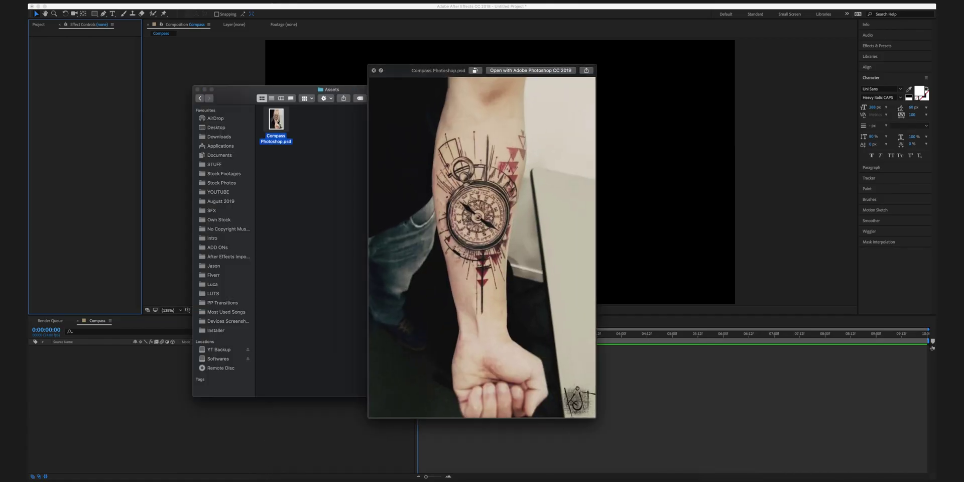
key(space)
drag(278, 122, 156, 357)
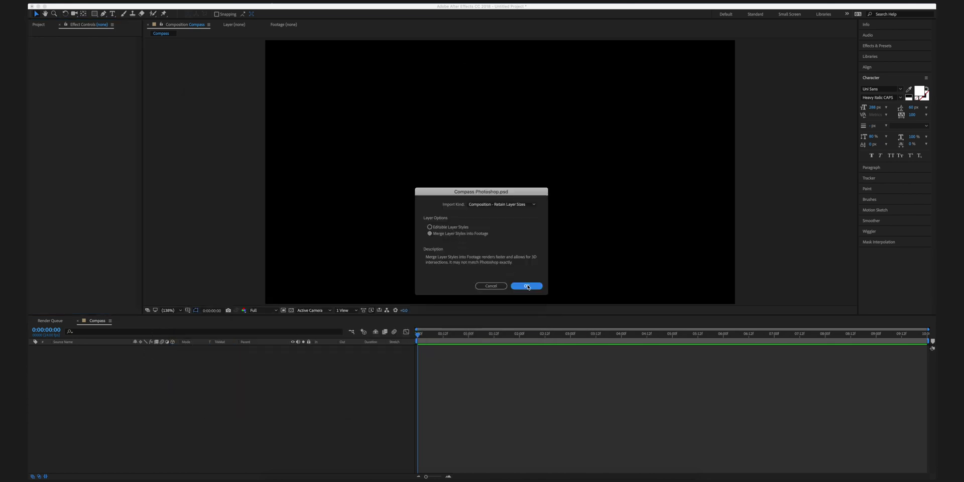
click(526, 286)
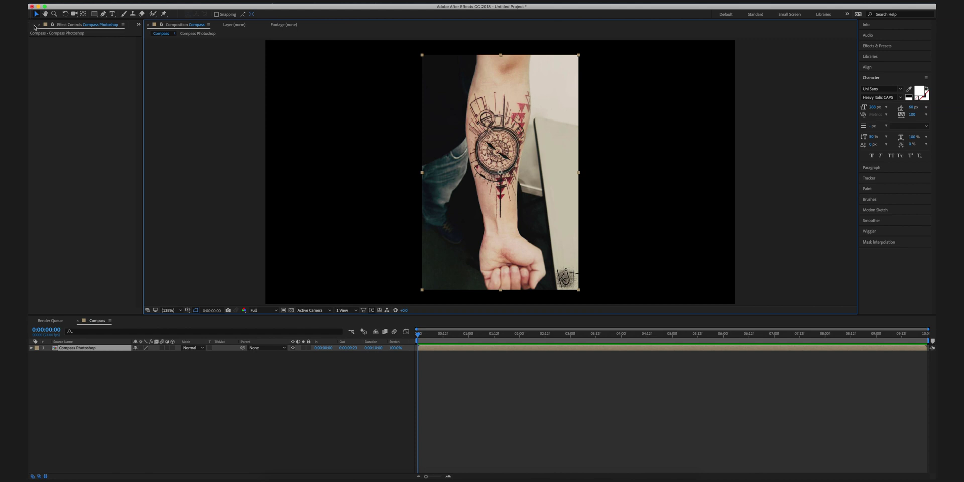
click(34, 25)
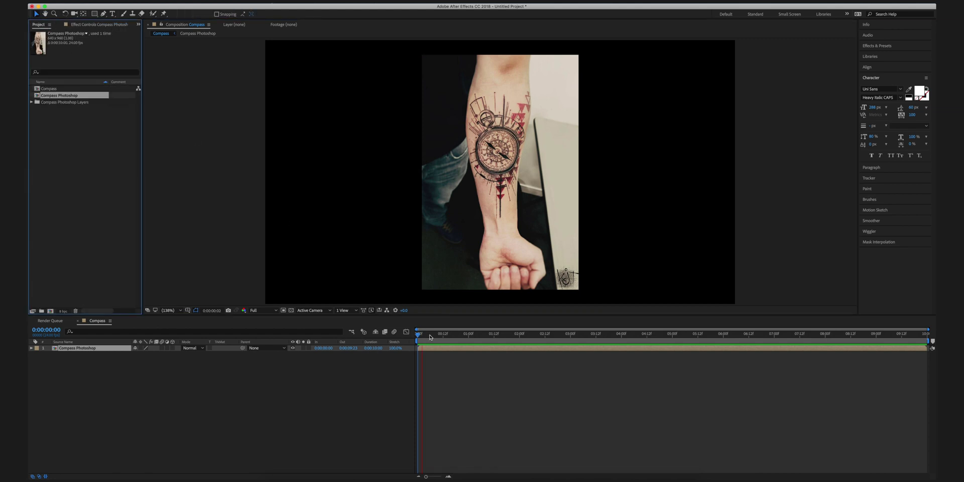
Scale the Compass Photoshop layer to about 302% and move it down until the compass sits mid-frame.
click(437, 336)
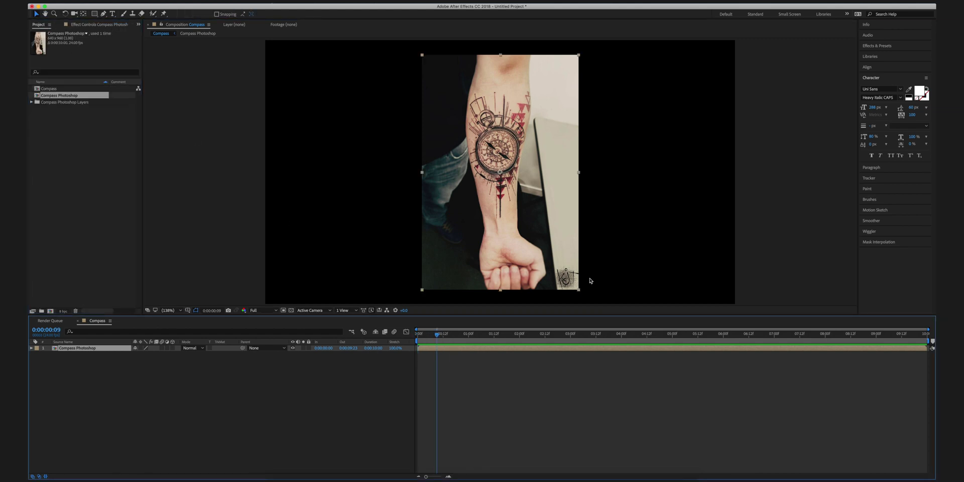
drag(578, 290, 673, 352)
key(super+z)
click(31, 348)
click(37, 355)
drag(155, 373, 234, 379)
drag(581, 161, 581, 231)
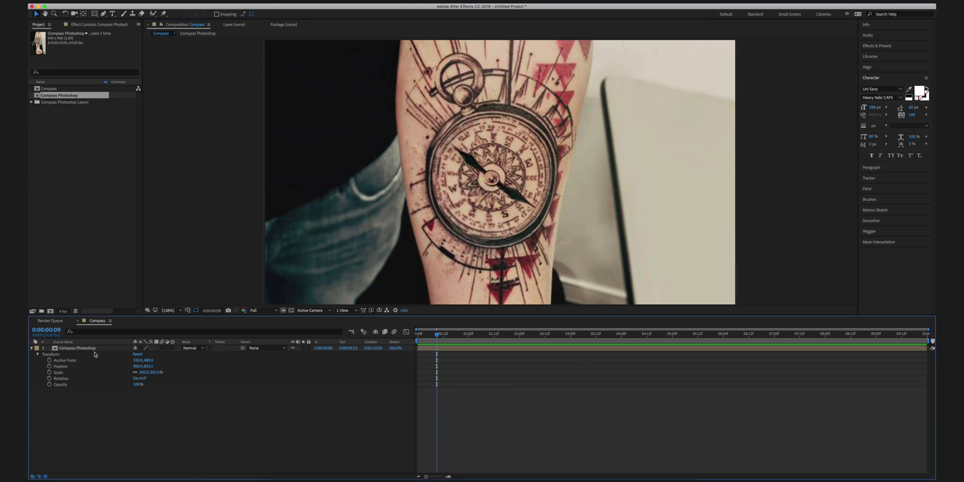
Open the nested Compass Photoshop composition and toggle Layer 2's visibility to check the separated needle.
double_click(101, 349)
click(421, 334)
key(space)
key(space)
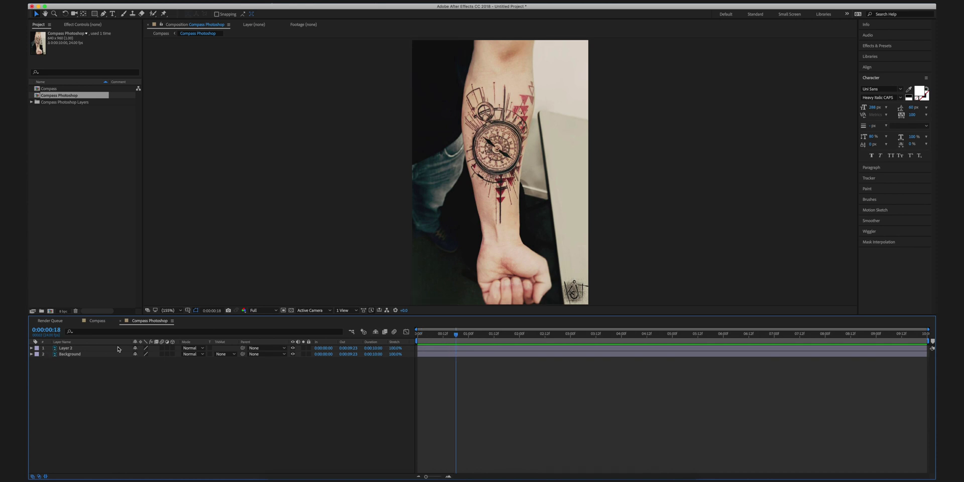
click(293, 349)
click(293, 348)
click(116, 348)
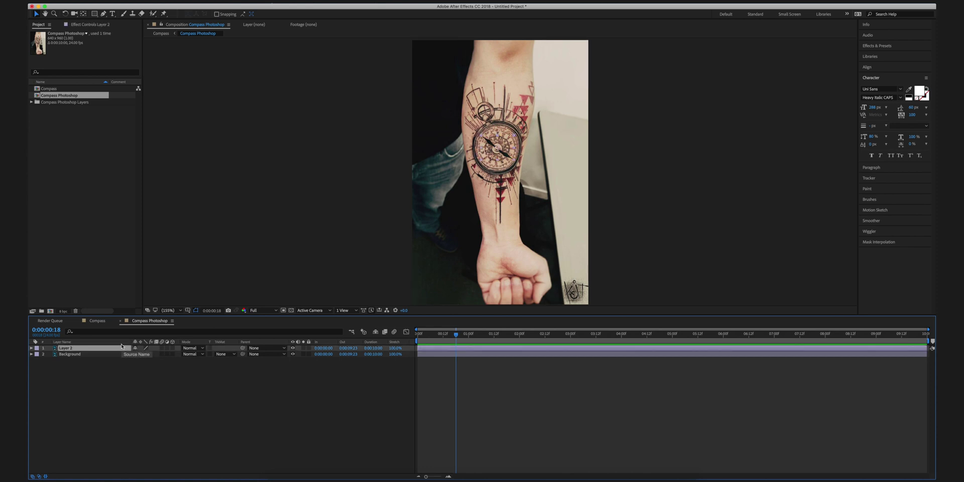
Place Layer 2's anchor point on the needle's central pivot at 800% magnification with the playhead at the start.
click(169, 310)
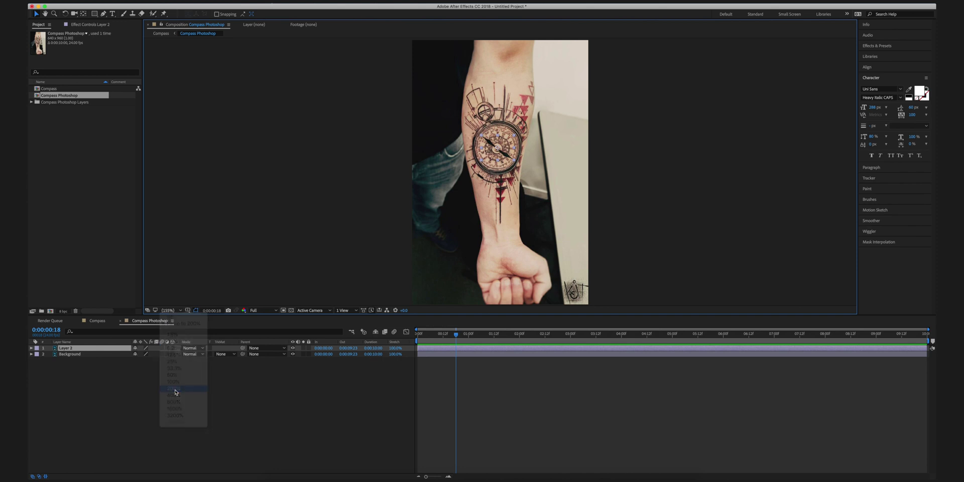
click(173, 388)
click(174, 310)
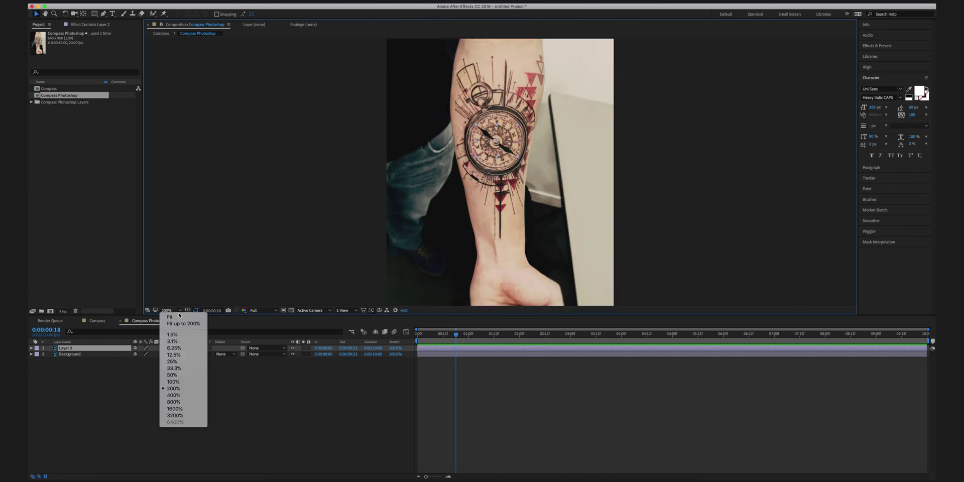
click(181, 403)
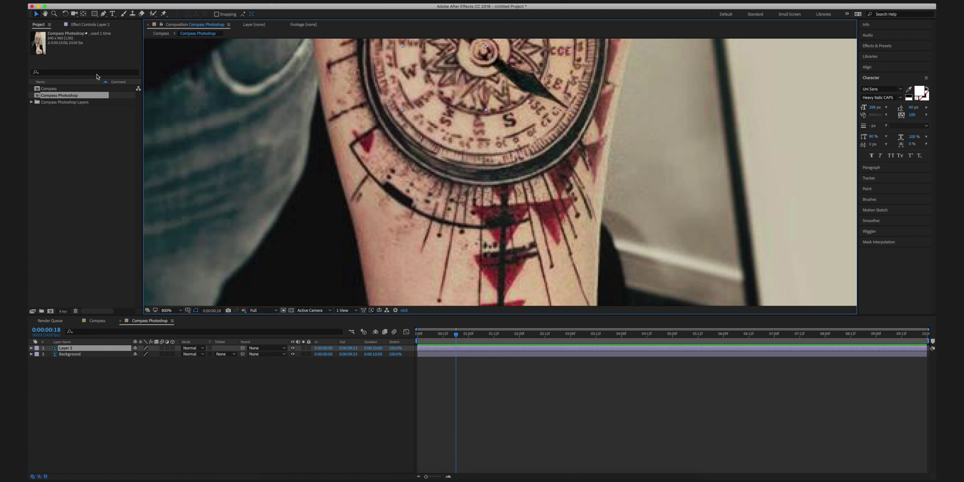
click(45, 13)
drag(725, 125, 731, 241)
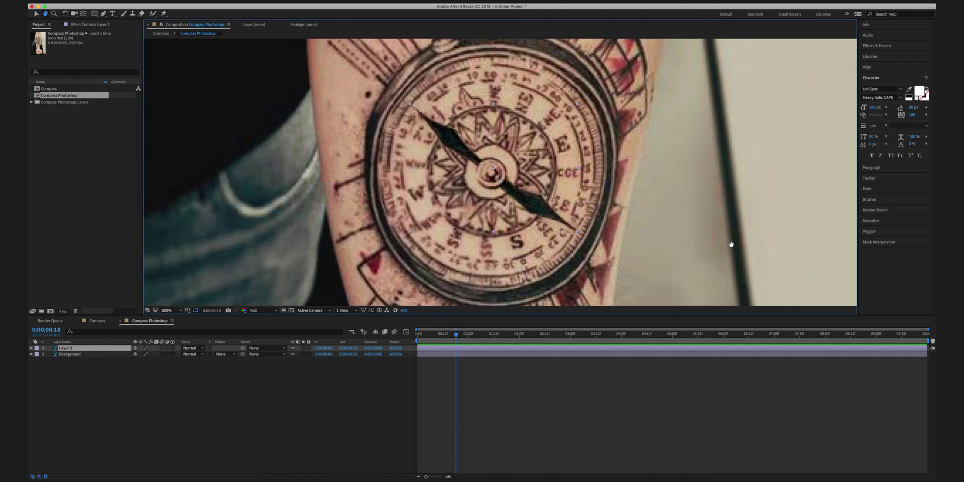
click(37, 14)
drag(456, 335, 405, 340)
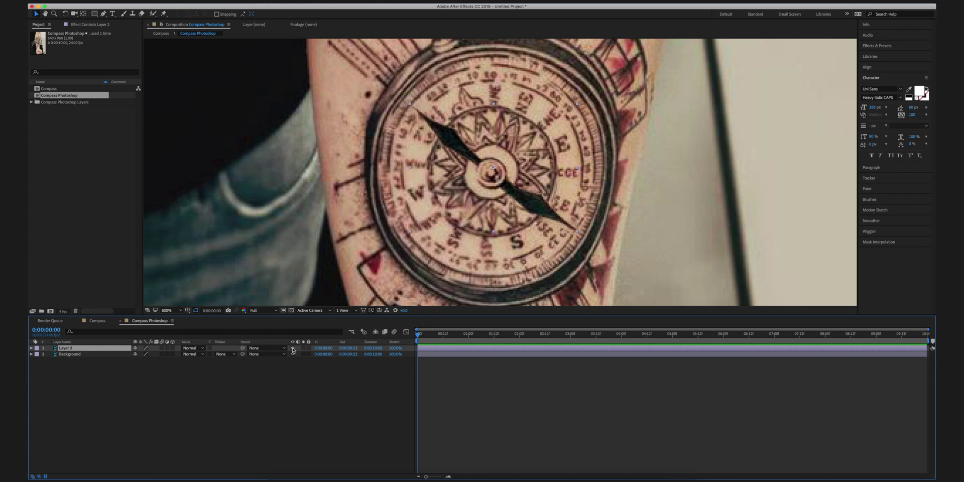
click(493, 174)
double_click(493, 171)
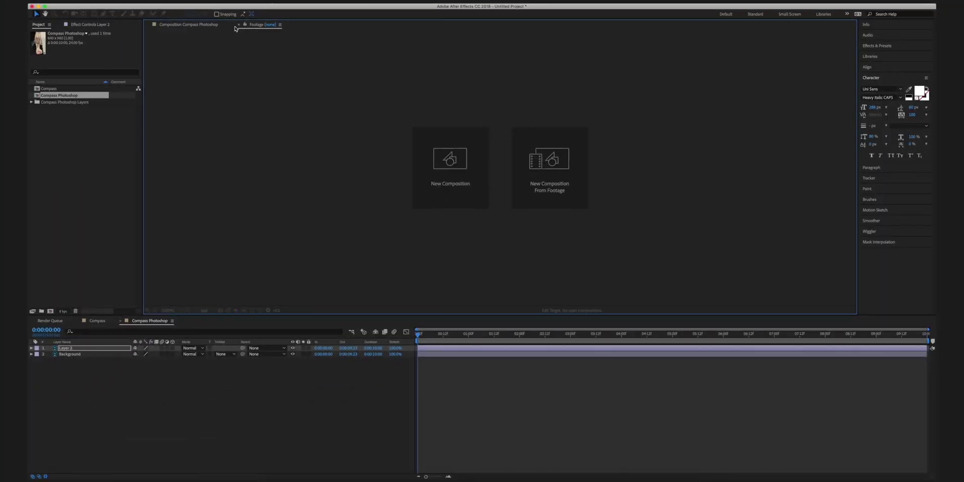
click(201, 30)
Open Layer 2 on its own to inspect the needle, and return to the Compass Photoshop composition.
mouse_move(426, 333)
mouse_down()
mouse_move(458, 336)
mouse_move(417, 335)
mouse_up()
drag(528, 184, 527, 189)
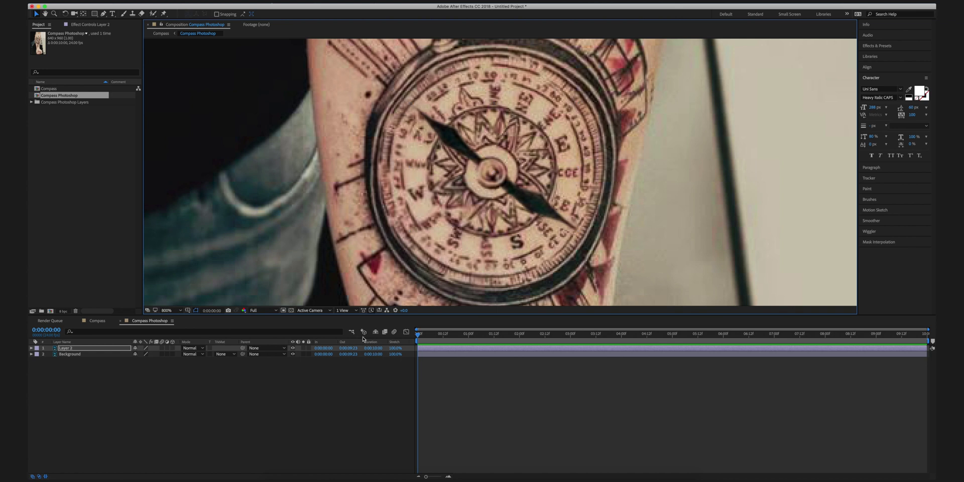
click(402, 342)
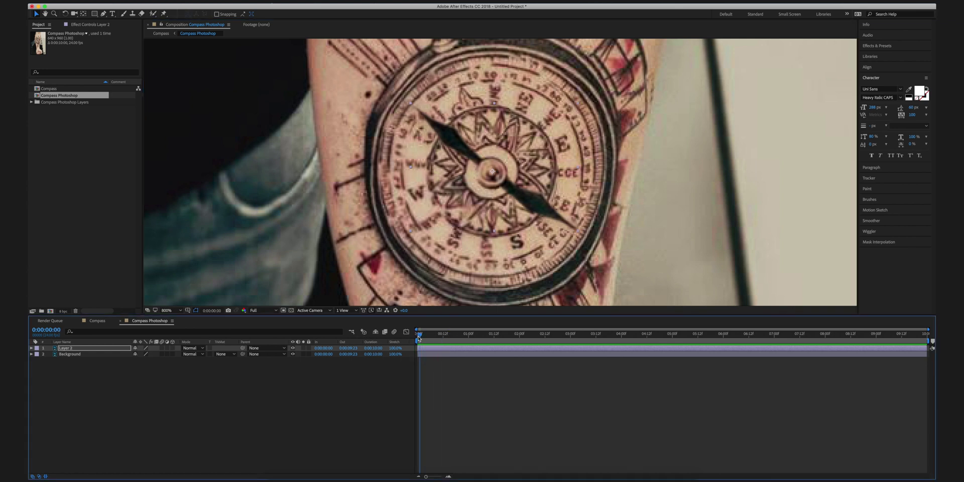
double_click(499, 186)
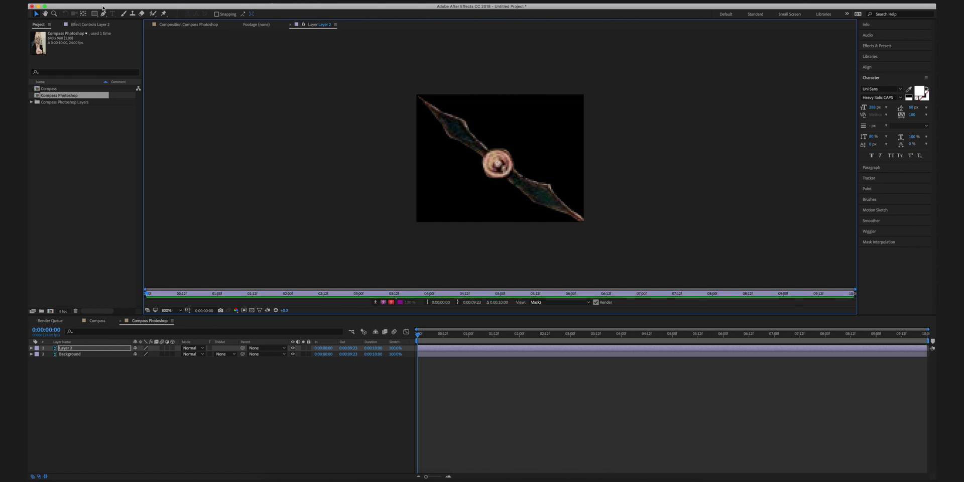
click(193, 25)
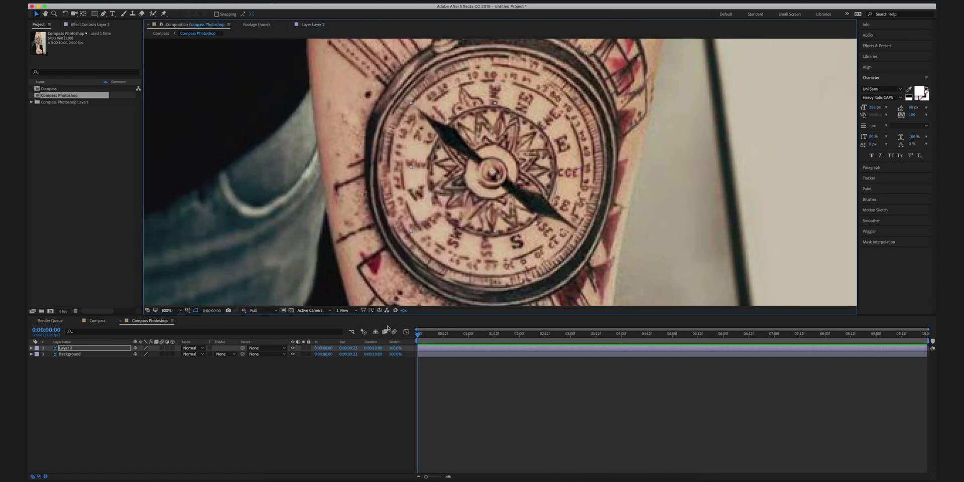
Keyframe Layer 2's Rotation at the composition start and set it to 3x+90.0° at 0:00:05:04.
drag(421, 343, 383, 341)
click(31, 348)
click(37, 354)
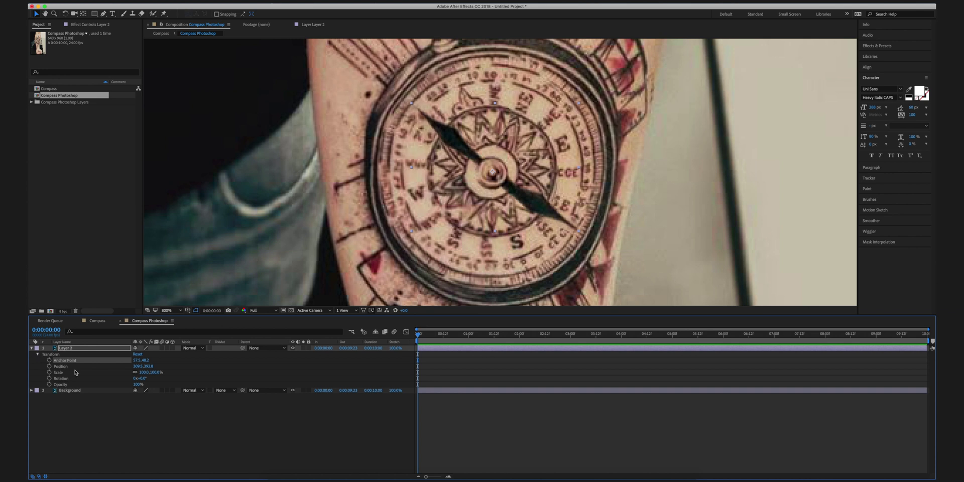
click(50, 378)
click(477, 334)
drag(521, 337, 682, 336)
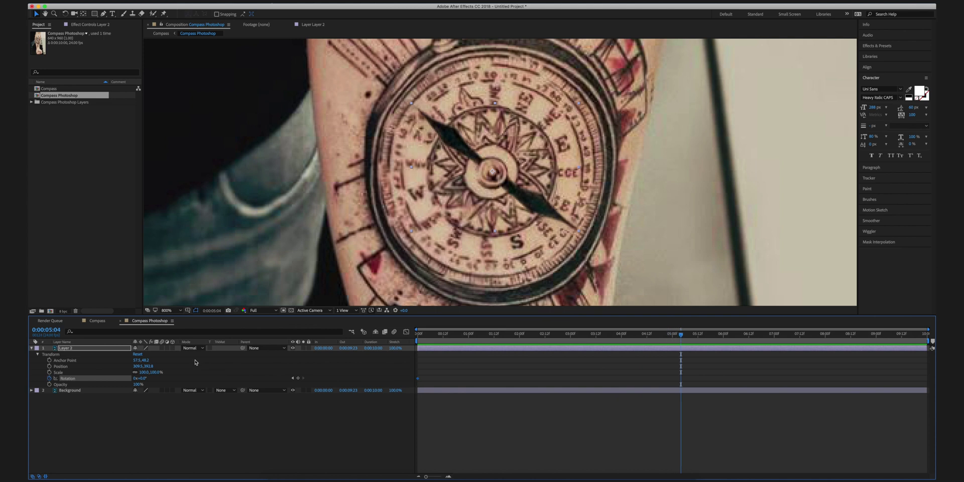
drag(140, 378, 565, 380)
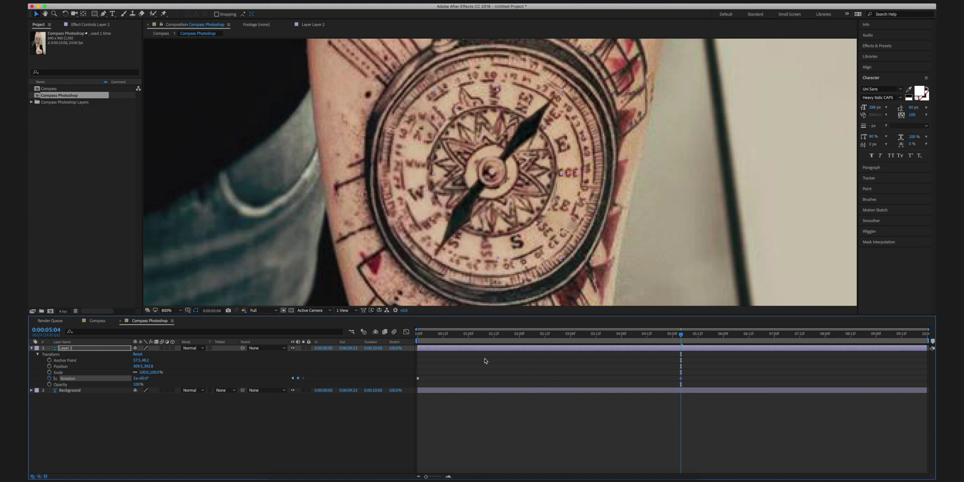
Play the needle's rotation from the start of the composition to judge its speed.
drag(440, 336, 404, 339)
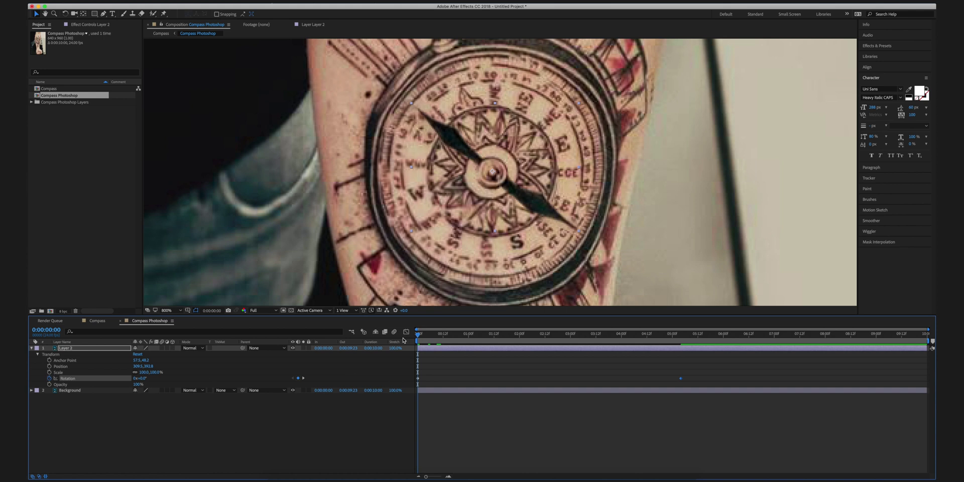
key(space)
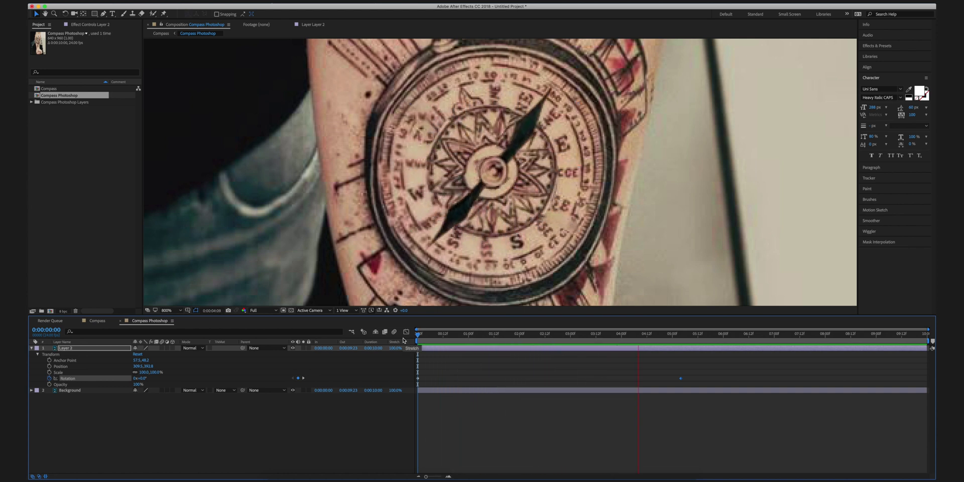
key(space)
Move the second Rotation keyframe earlier to about 0:00:01:21 and preview the faster spin.
key(space)
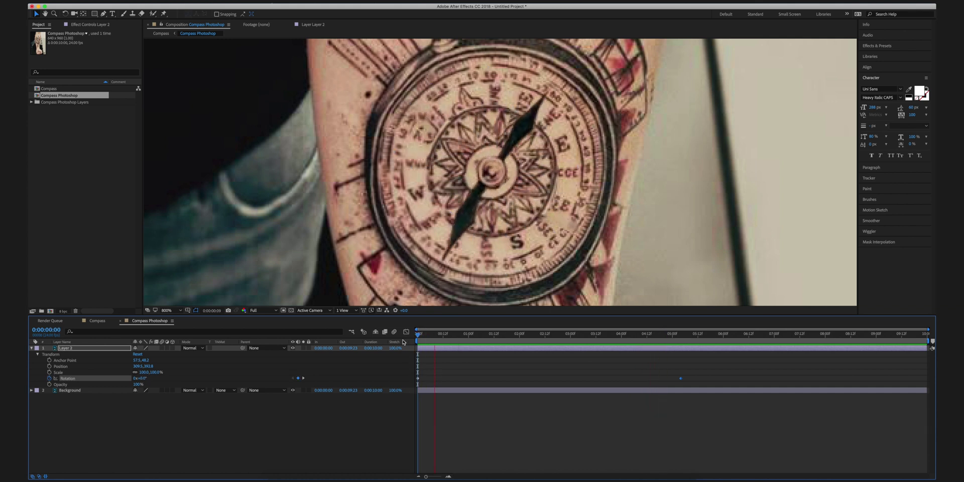
drag(680, 378, 509, 353)
key(space)
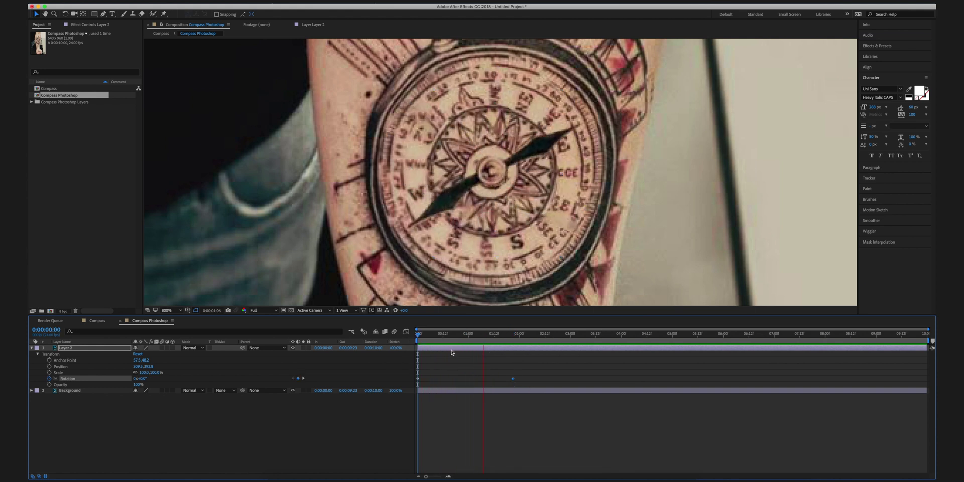
key(space)
key(space)
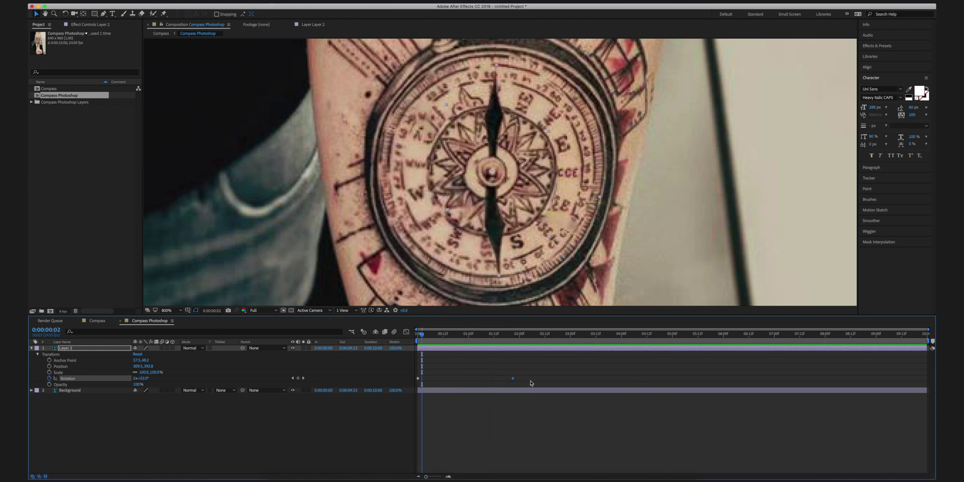
Bring the end Rotation keyframe to about 0:00:01:09 and apply Easy Ease to both Rotation keyframes.
drag(512, 379, 408, 383)
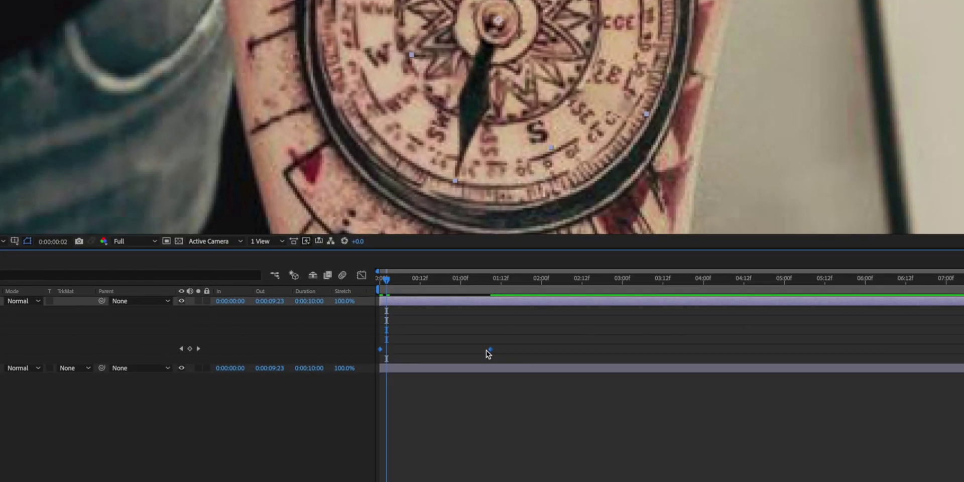
right_click(487, 351)
mouse_move(578, 478)
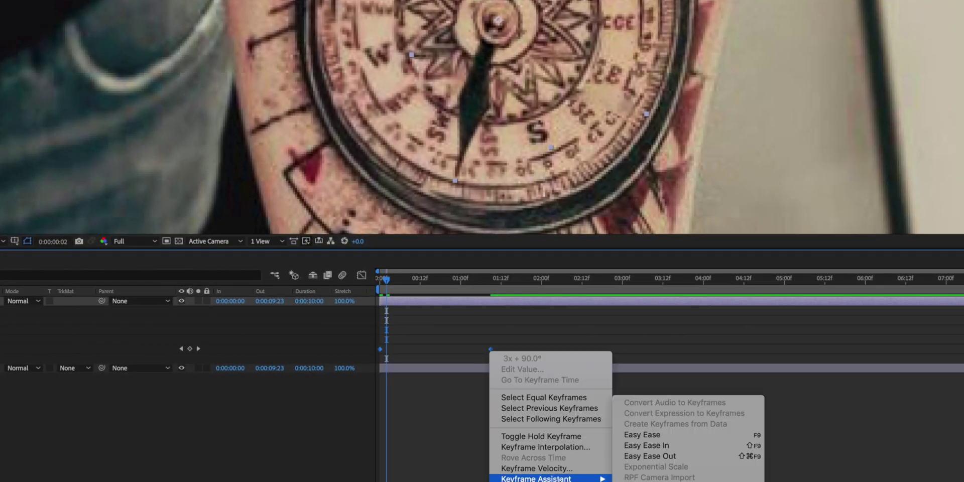
click(656, 439)
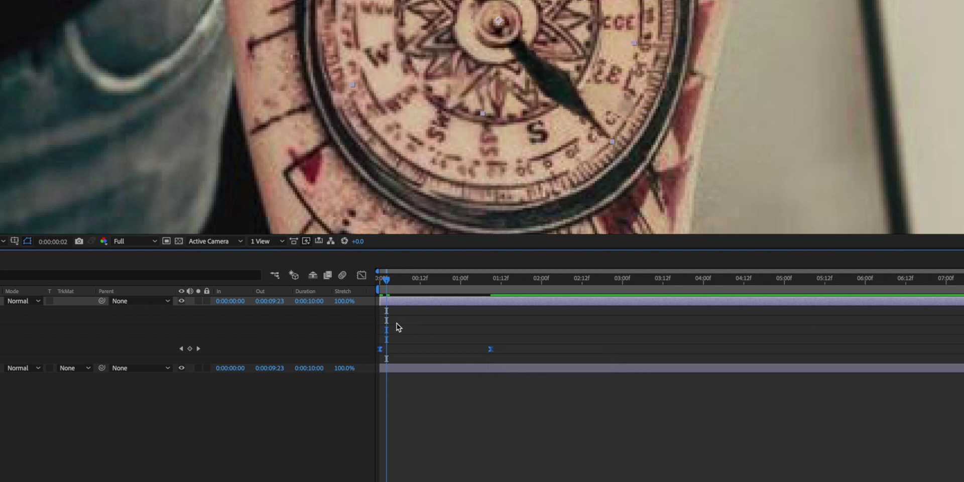
Lengthen the first Rotation keyframe's outgoing ease handle in the speed graph for a more gradual start, and preview the spin from the beginning.
click(361, 276)
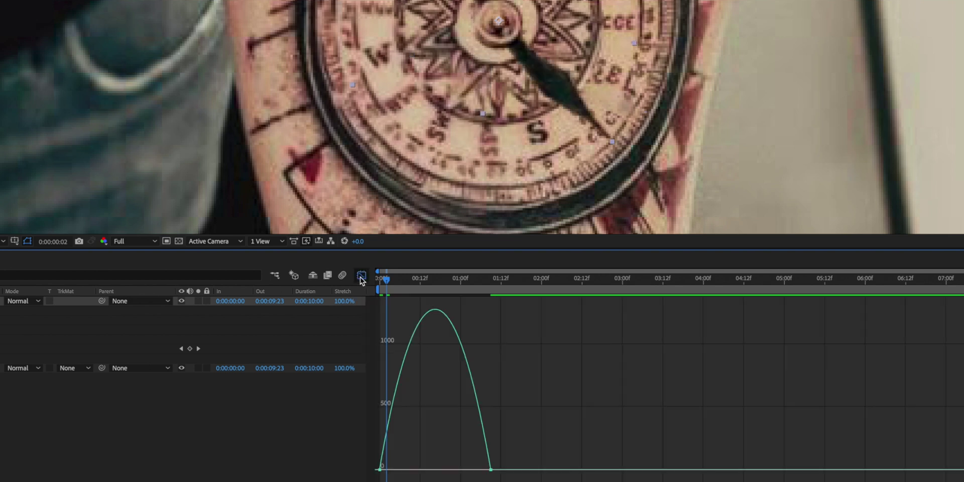
click(393, 469)
drag(398, 470, 464, 469)
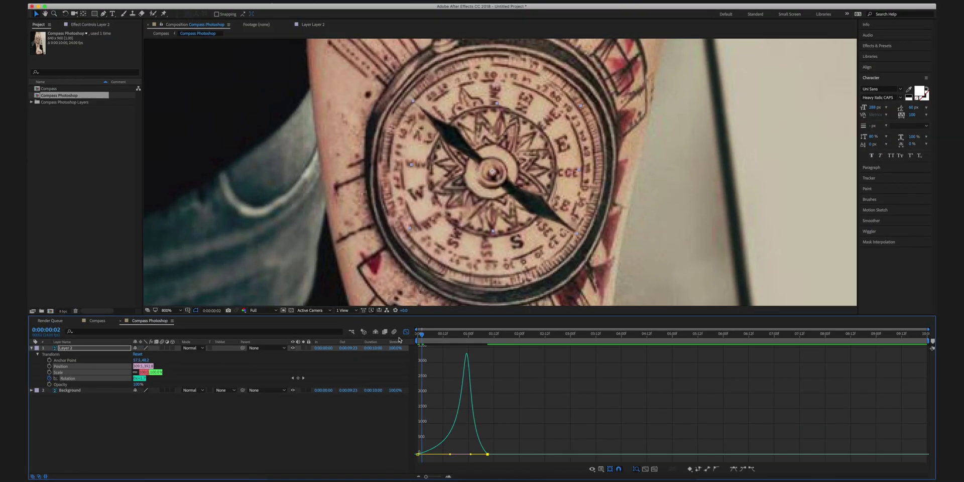
click(406, 332)
drag(423, 337, 416, 337)
key(space)
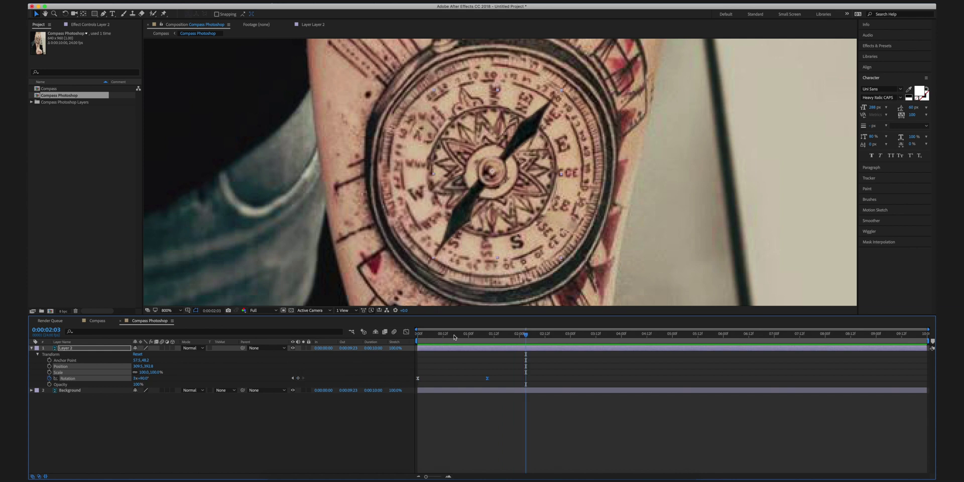
click(406, 331)
click(406, 331)
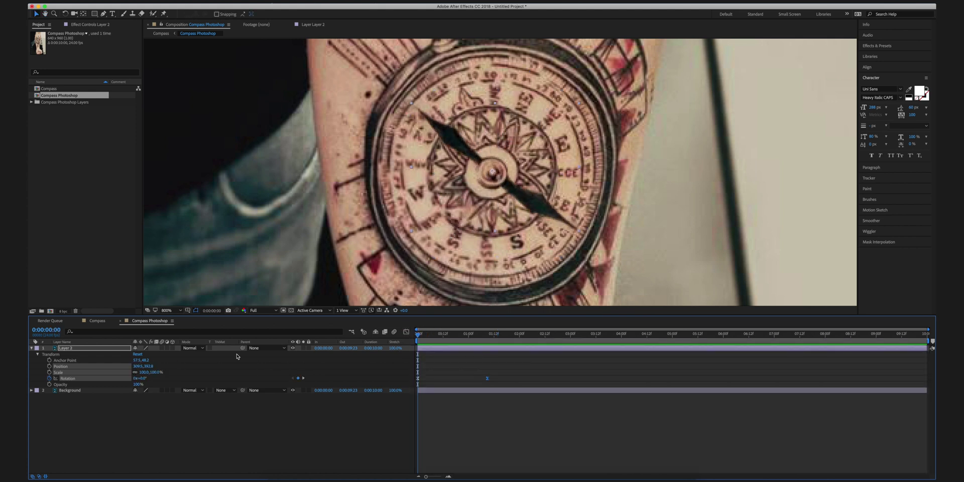
click(168, 348)
click(168, 348)
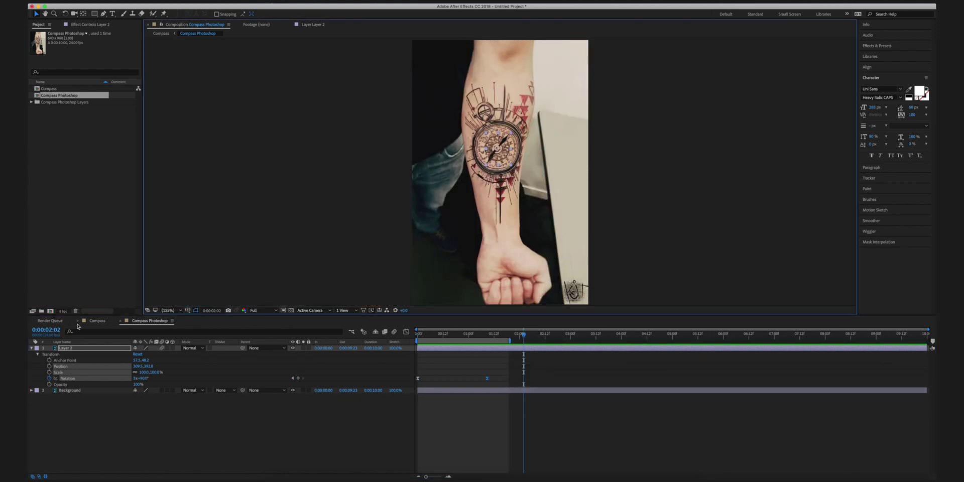
Open the Compass composition and play the needle's spin from the start several times to judge the easing in the full frame.
click(80, 321)
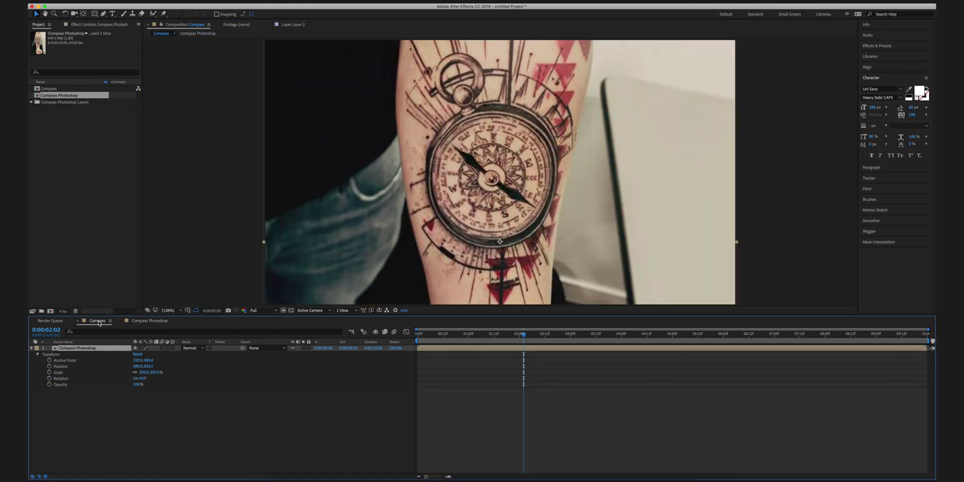
key(space)
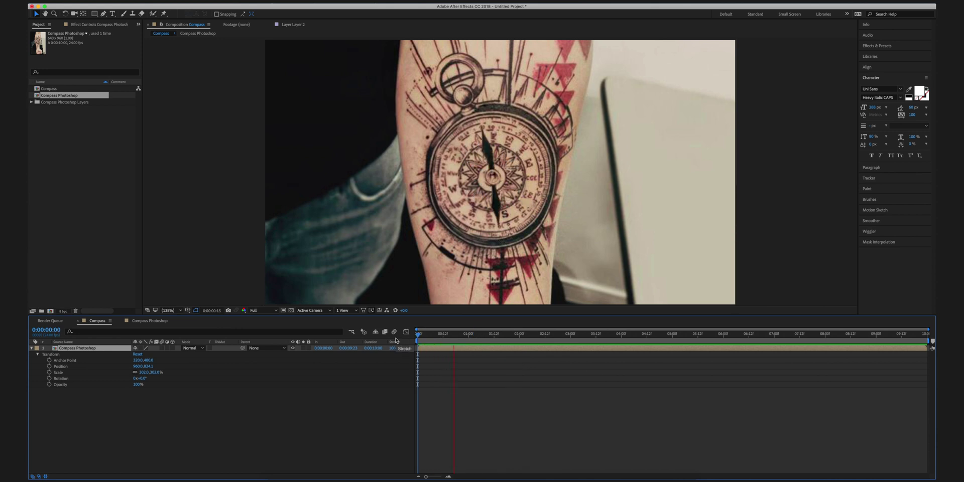
drag(467, 336, 407, 341)
key(space)
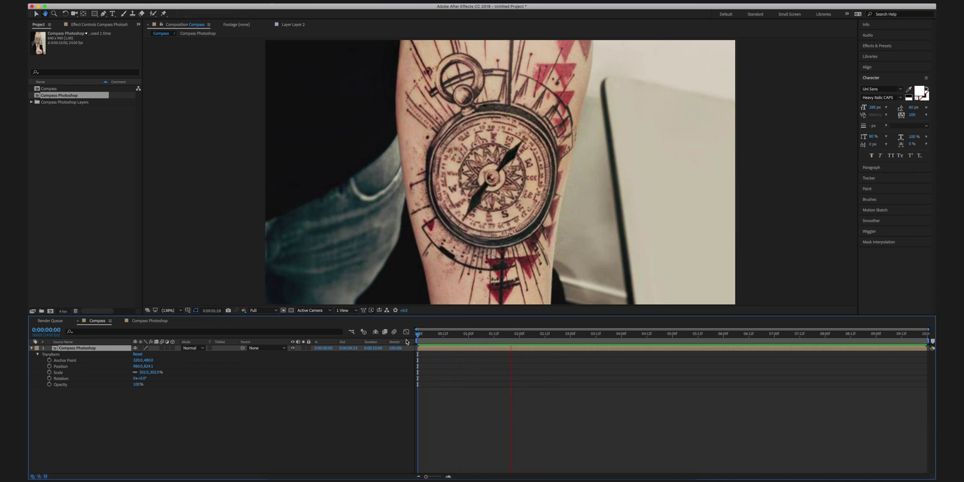
key(space)
drag(449, 343, 351, 345)
key(space)
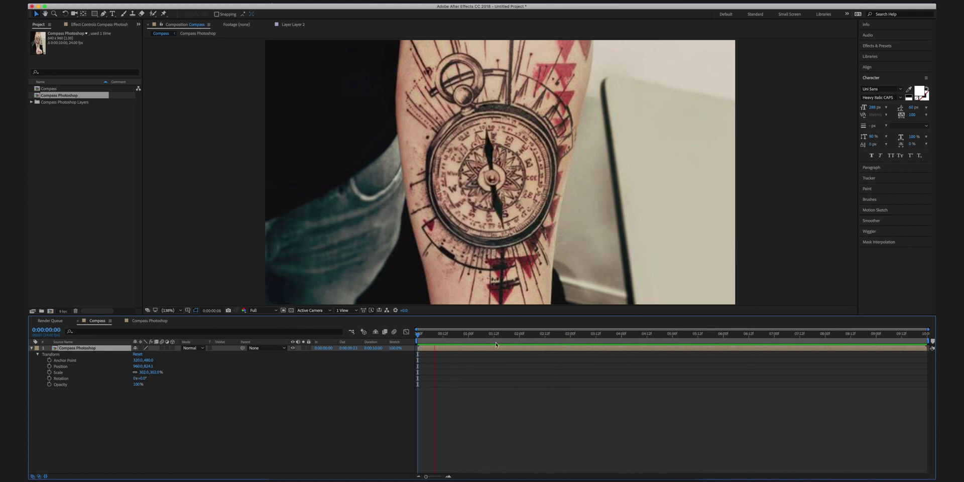